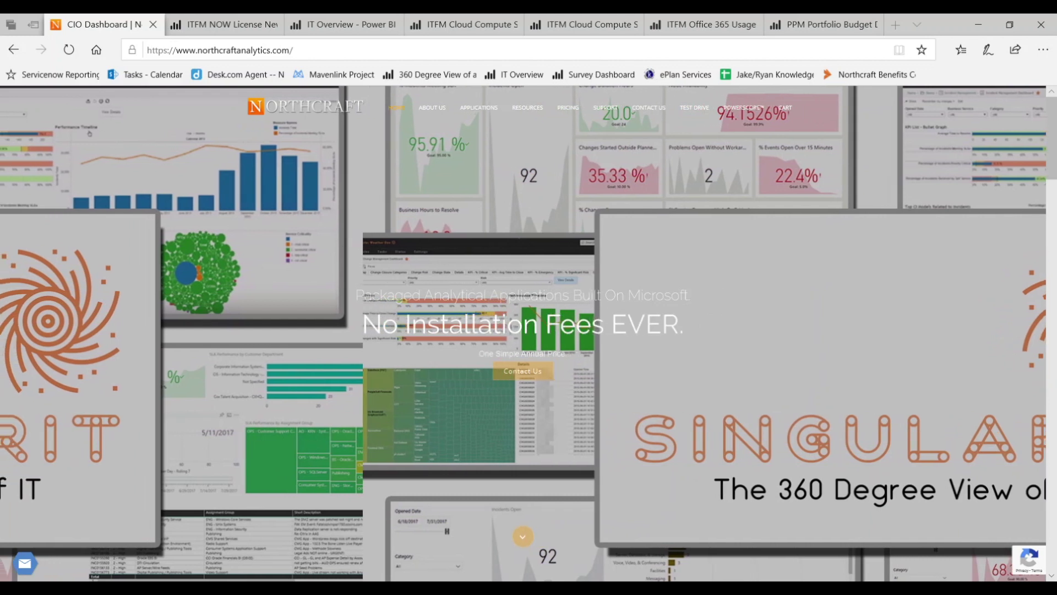
# Step: Open the IT Overview dashboard
pyautogui.moveTo(478, 110)
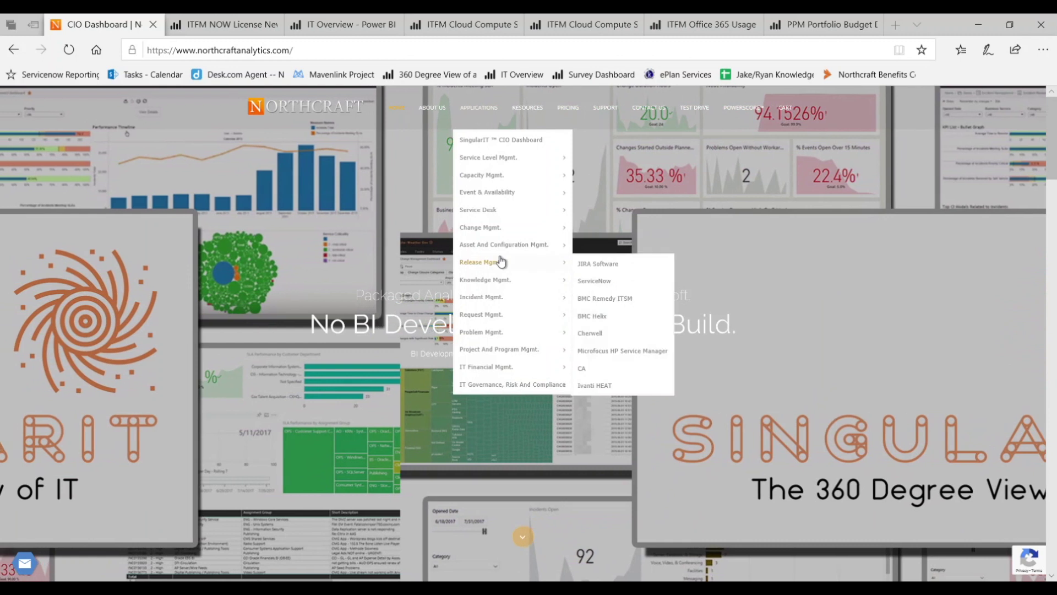
pyautogui.moveTo(520, 368)
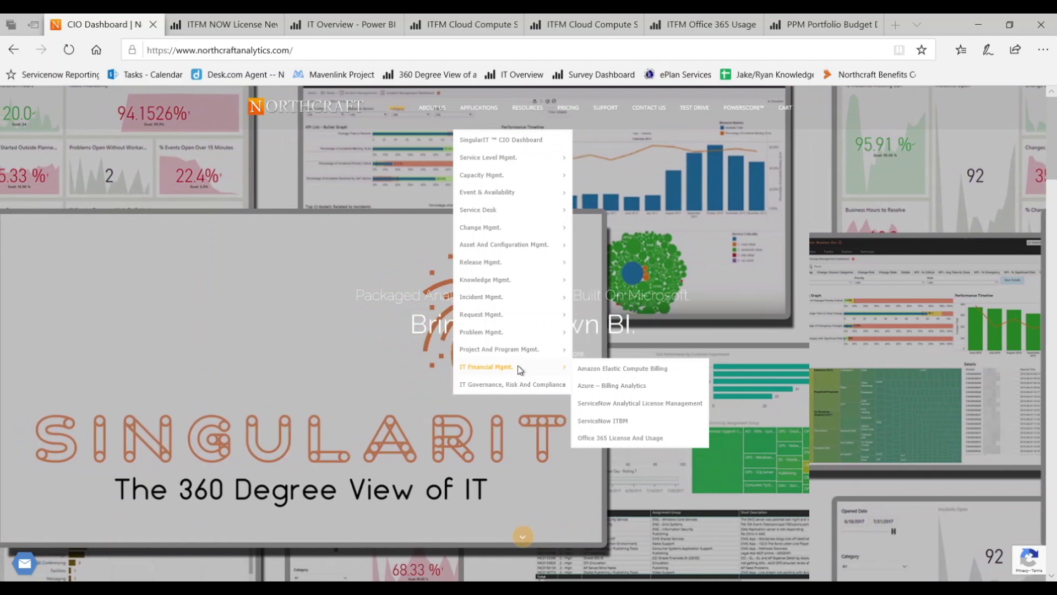
pyautogui.moveTo(194, 31)
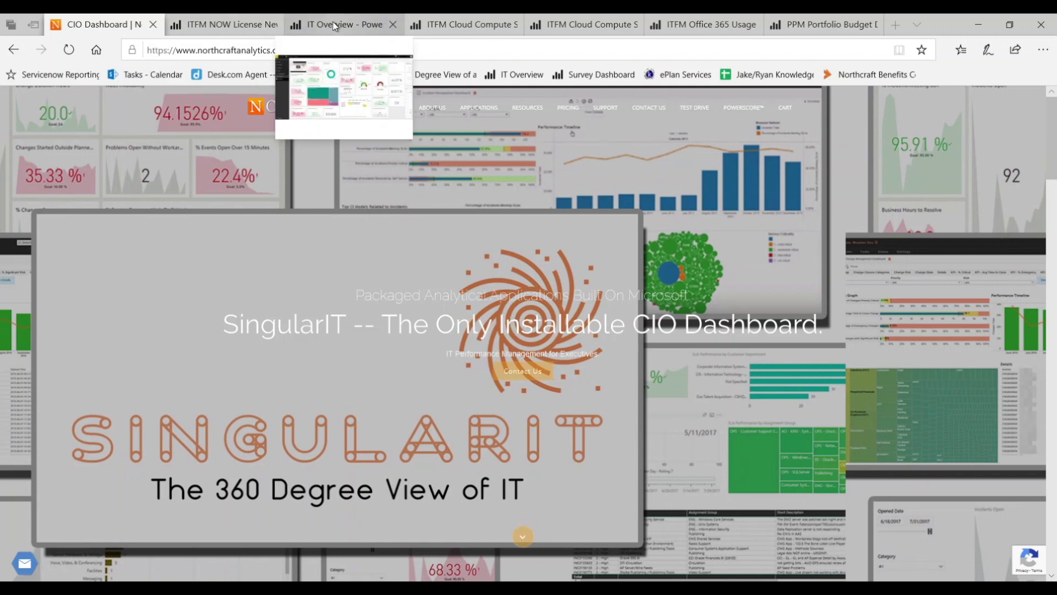
pyautogui.click(333, 24)
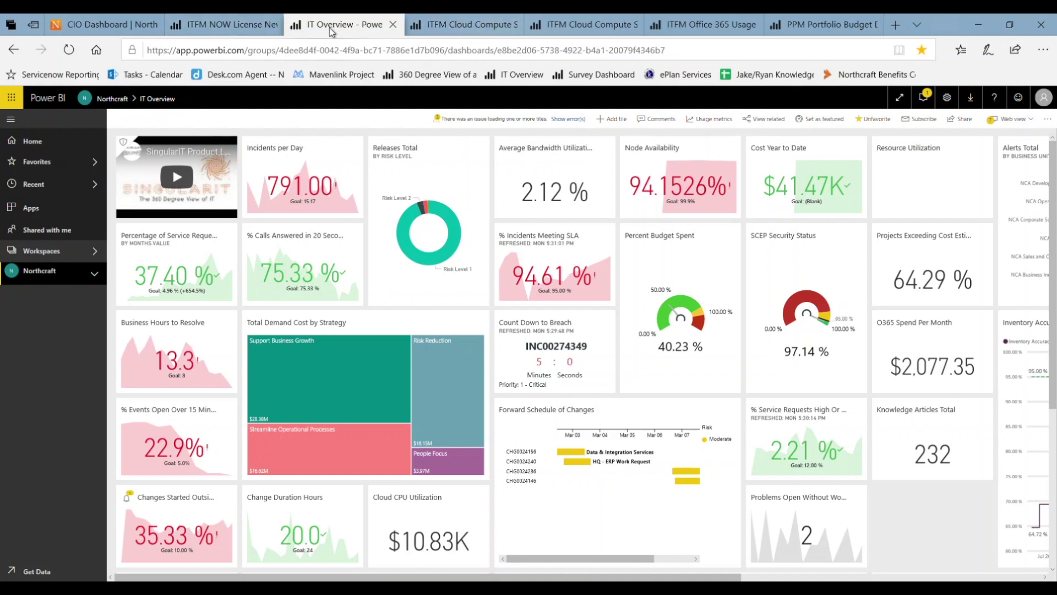
# Step: Move the IT Overview tab to second position and show the ITFM NOW License report
pyautogui.hotkey('ctrl', 'Tab')
pyautogui.moveTo(226, 29); pyautogui.dragTo(434, 32)
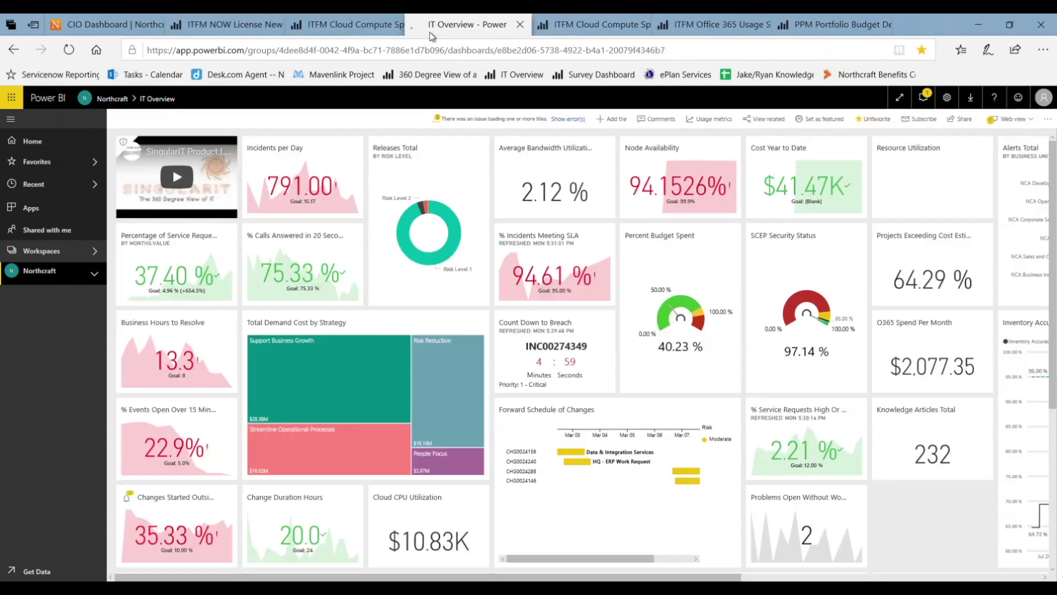
pyautogui.moveTo(250, 34); pyautogui.dragTo(243, 29)
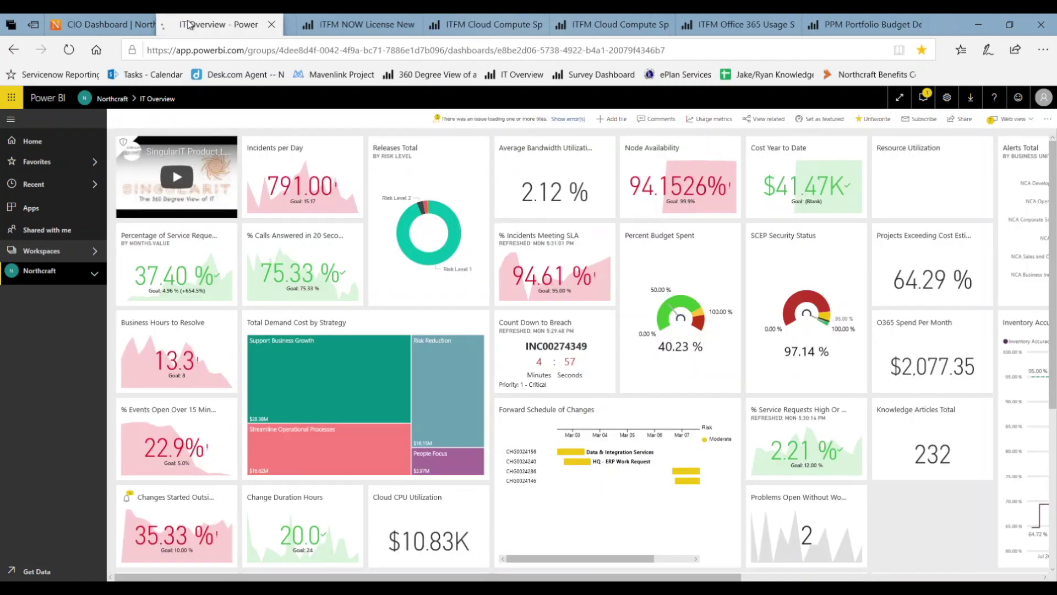
pyautogui.click(339, 24)
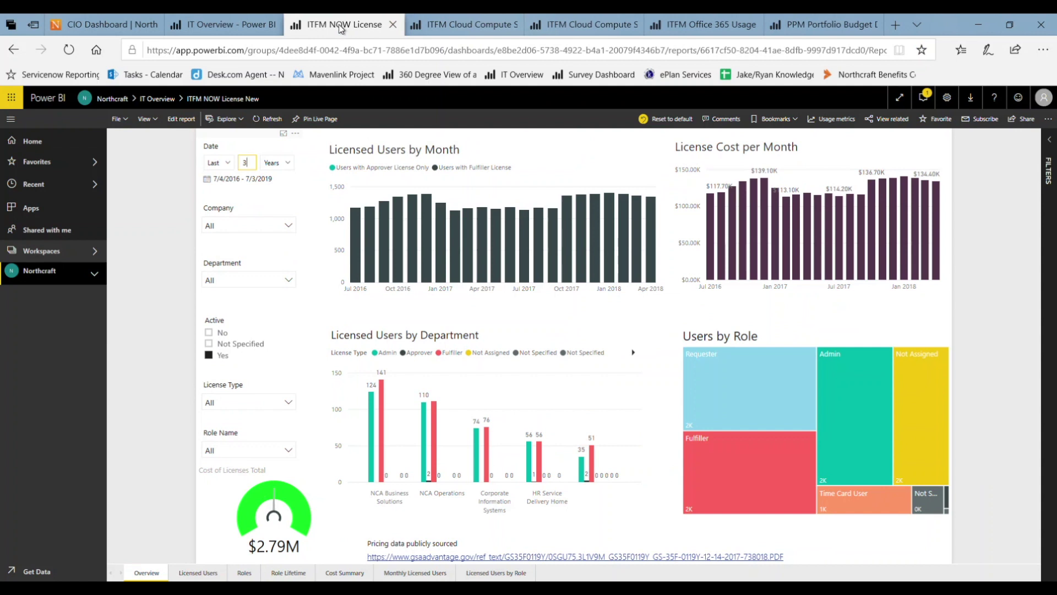
# Step: Bring up the April 2017 bar's data options, then switch to the ITFM Cloud Compute Spend report
pyautogui.moveTo(482, 254)
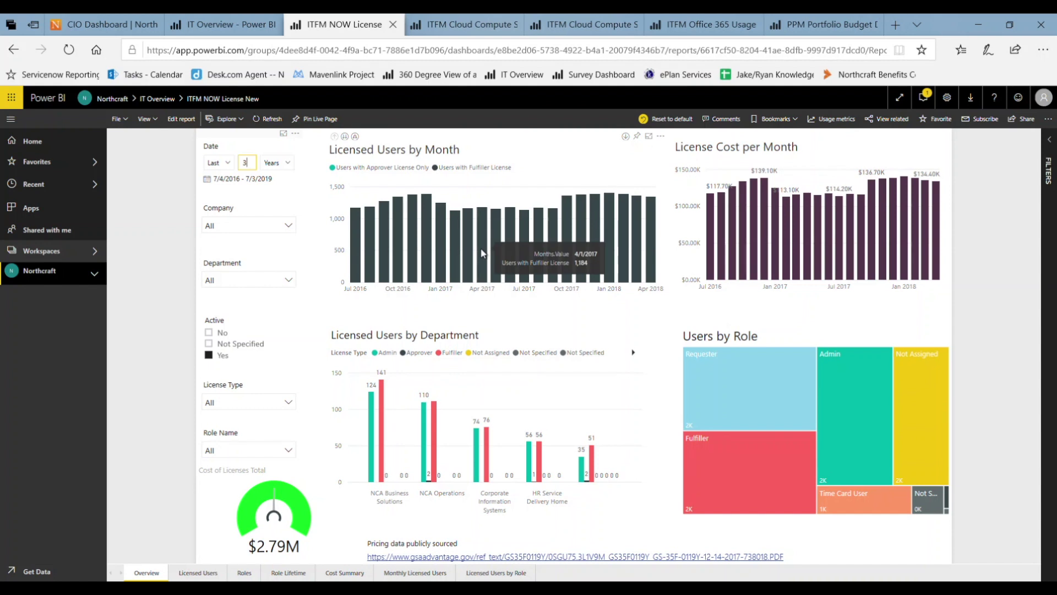
pyautogui.rightClick(482, 254)
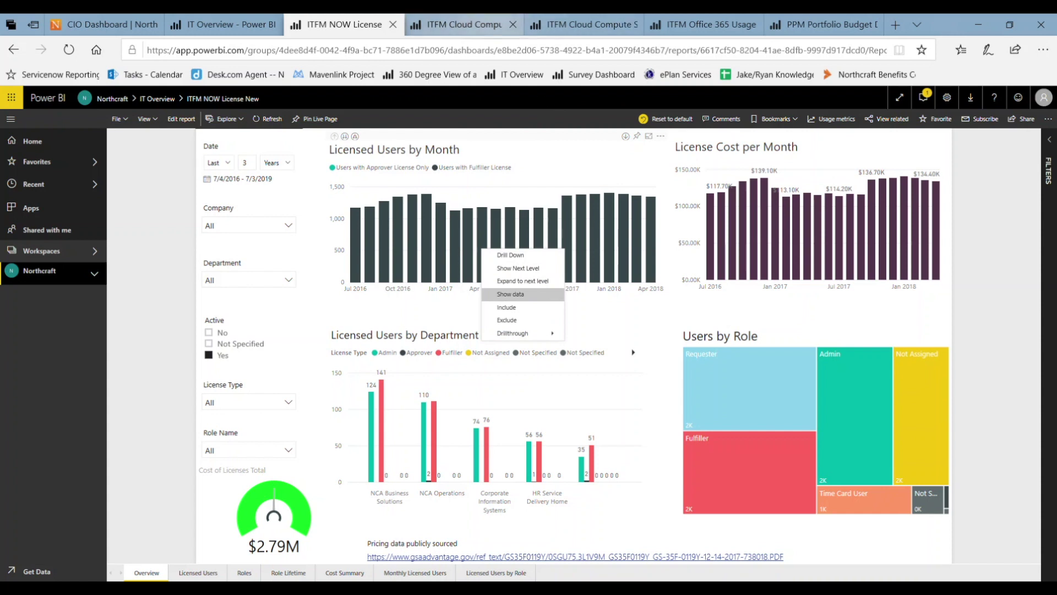
pyautogui.click(458, 21)
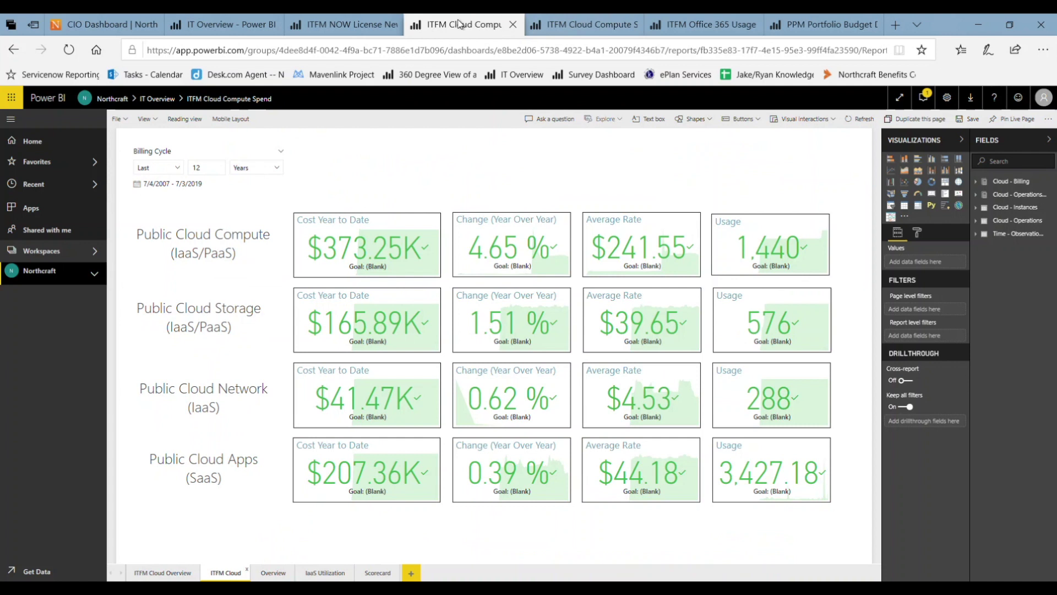
# Step: Browse the Public Cloud Apps, cards and CPU utilization pages, then open Office 365 Usage Stats
pyautogui.click(570, 34)
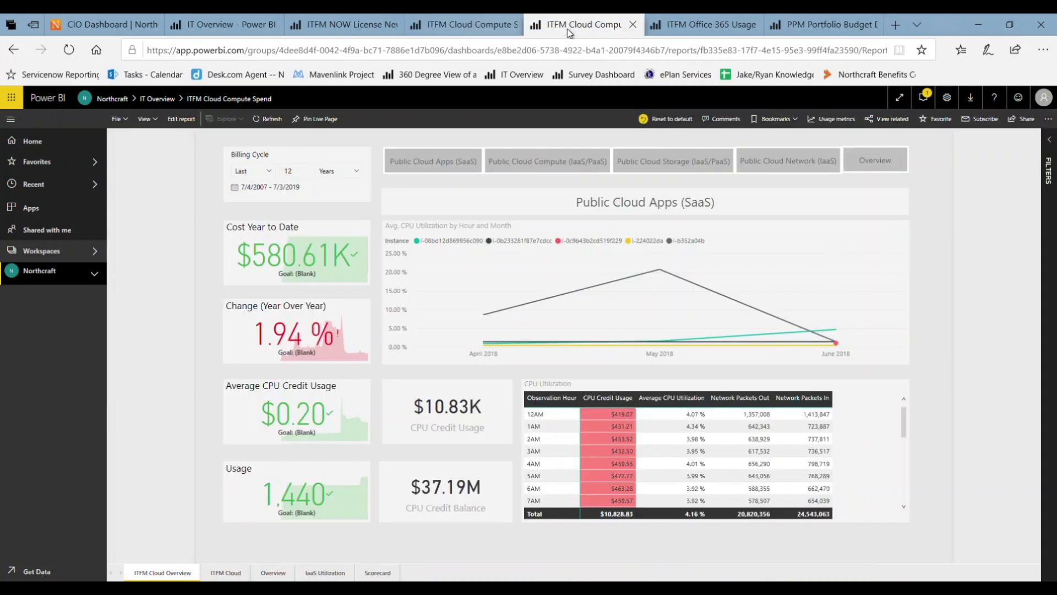
pyautogui.click(646, 165)
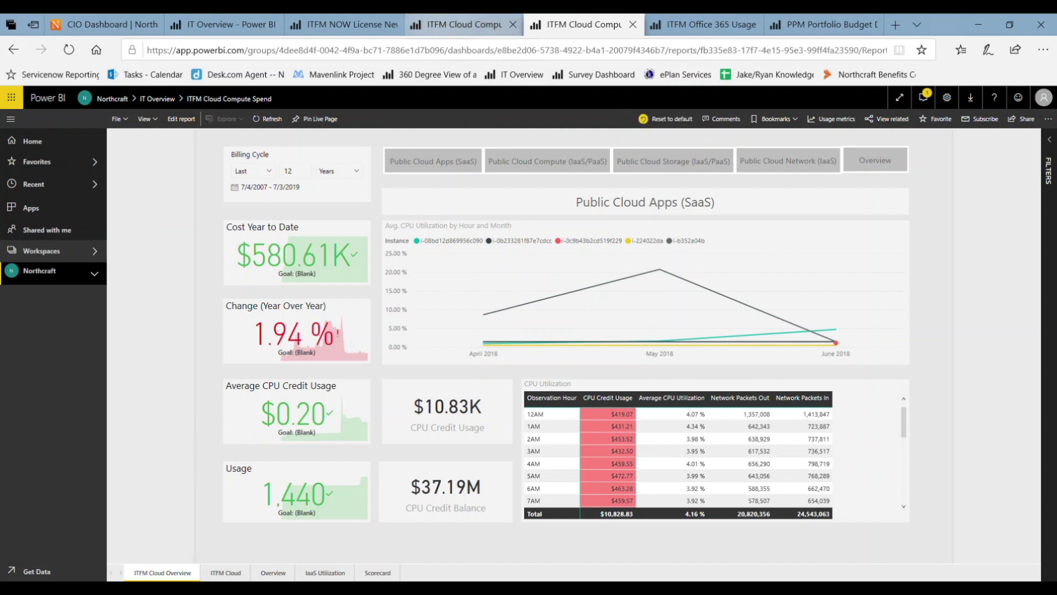
pyautogui.click(445, 19)
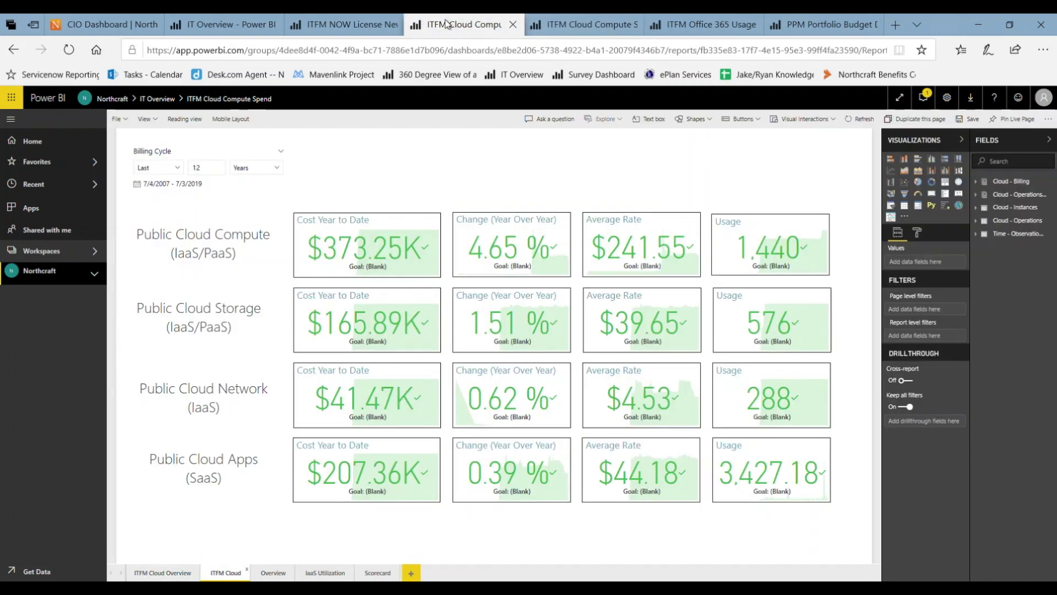
pyautogui.click(584, 26)
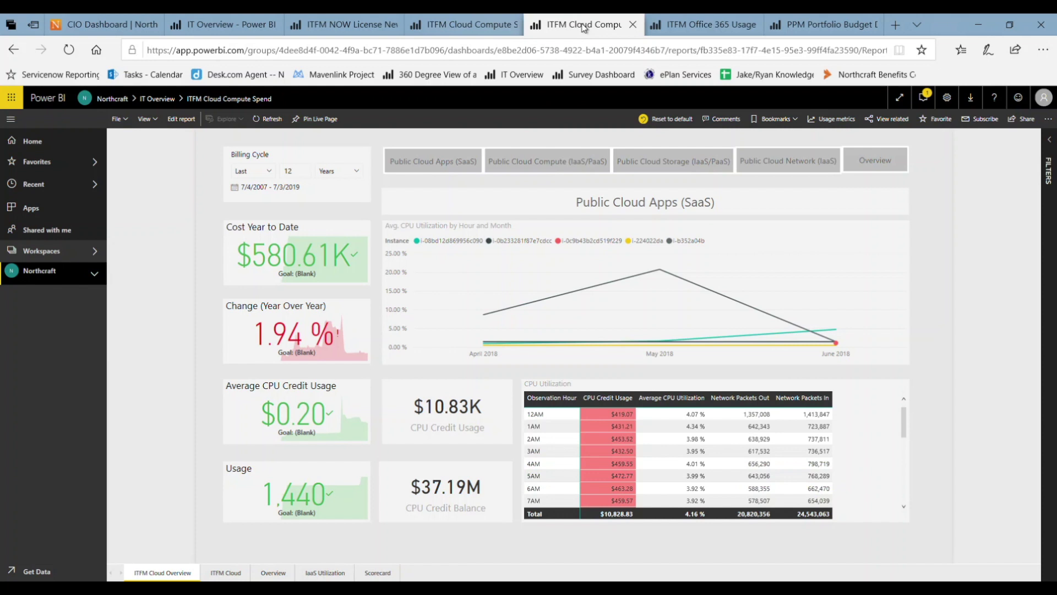
pyautogui.click(716, 28)
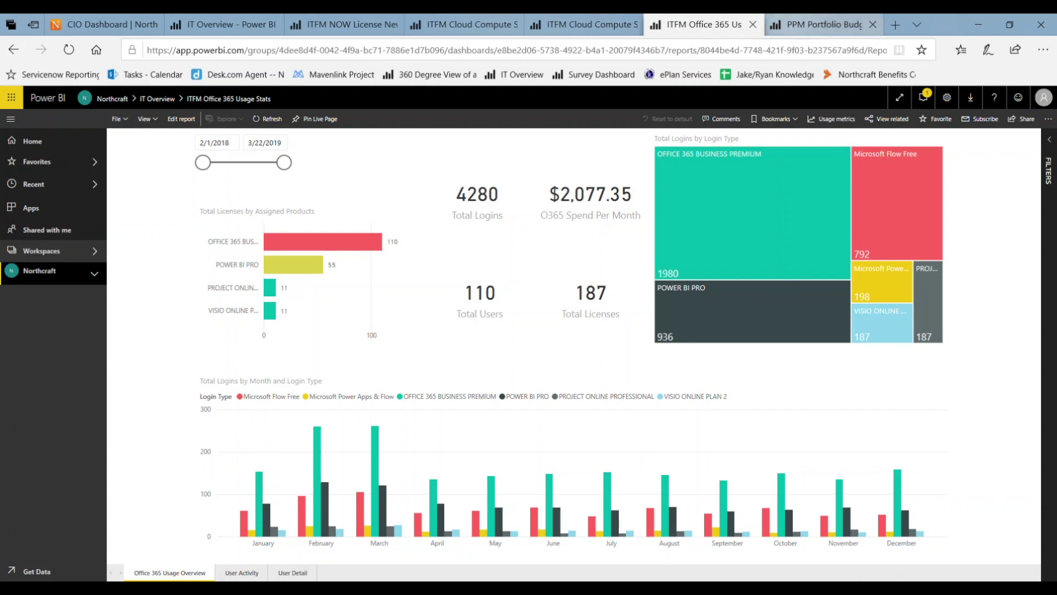
# Step: View the PPM Portfolio Budget Detail report, then return via Cloud Compute Spend to IT Overview
pyautogui.moveTo(821, 25)
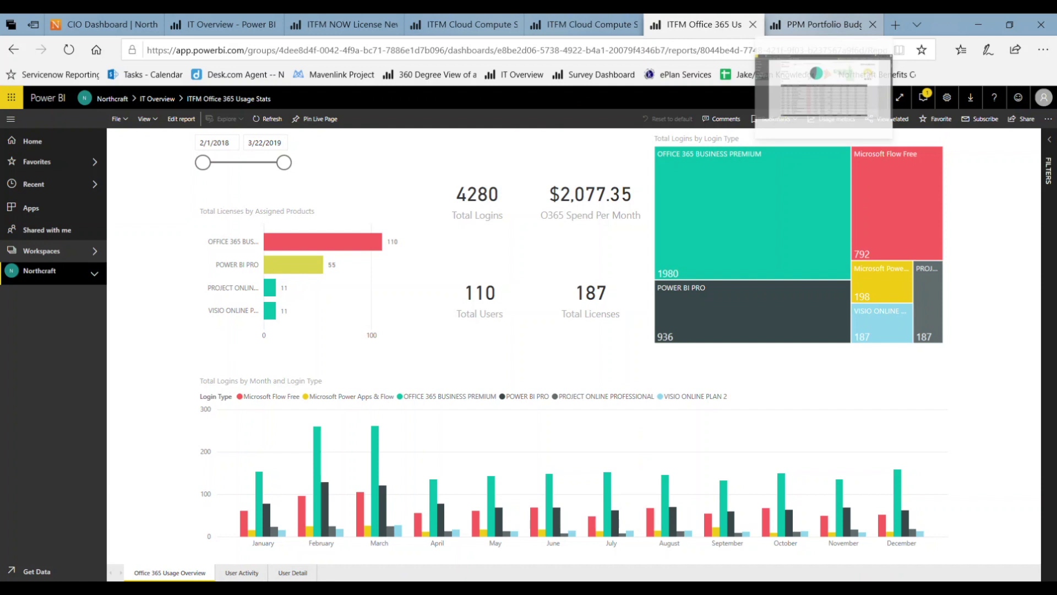
pyautogui.click(797, 18)
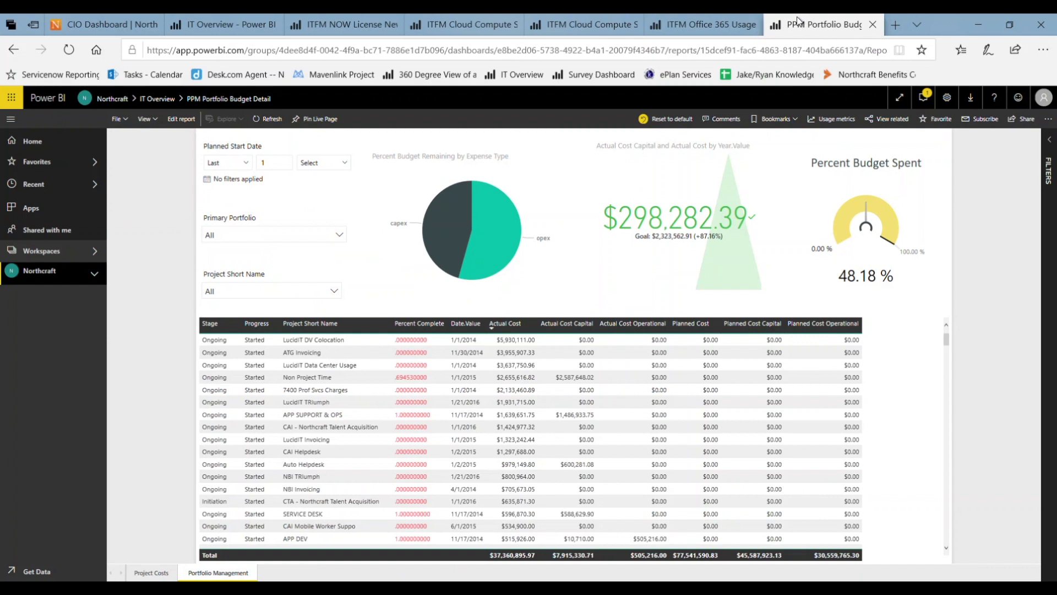
pyautogui.click(441, 24)
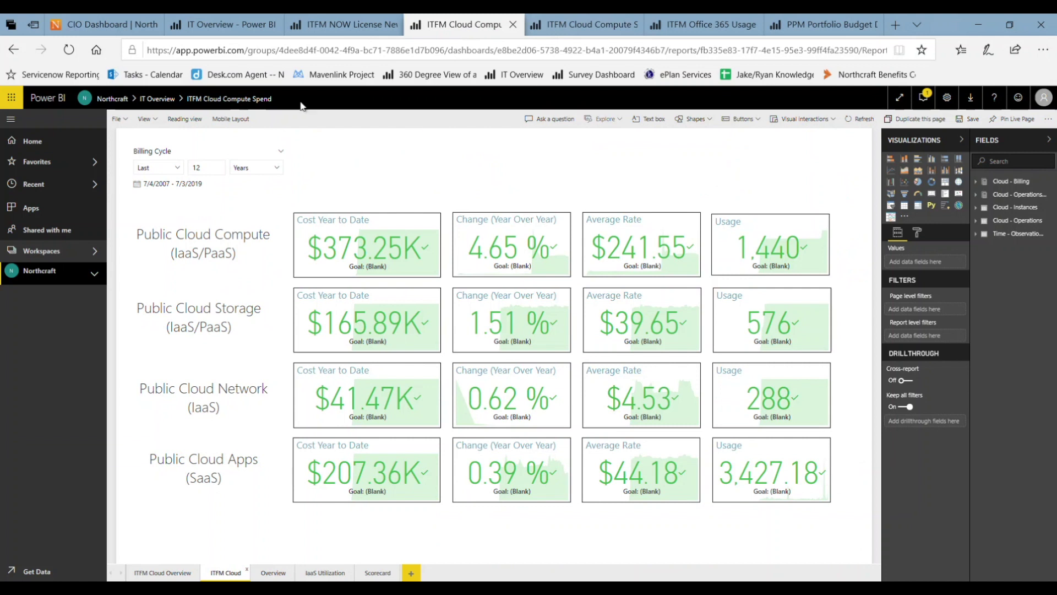
pyautogui.click(203, 32)
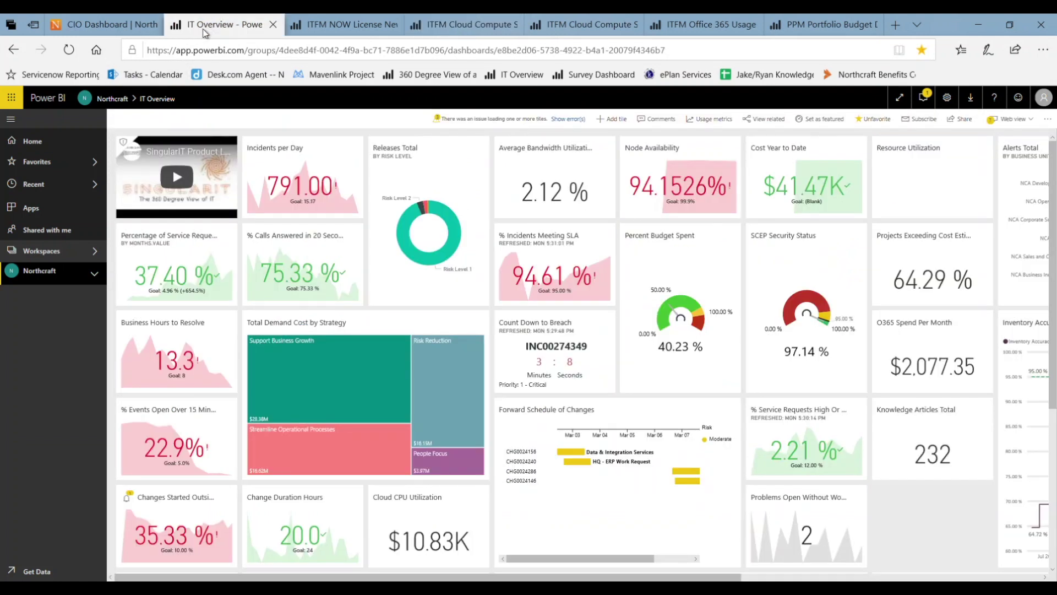
# Step: Rearrange the tiles around an enlarged Inventory Accuracy Improvement chart and open Cost Year to Date's report
pyautogui.moveTo(535, 176); pyautogui.dragTo(826, 193)
pyautogui.moveTo(802, 252); pyautogui.dragTo(556, 171)
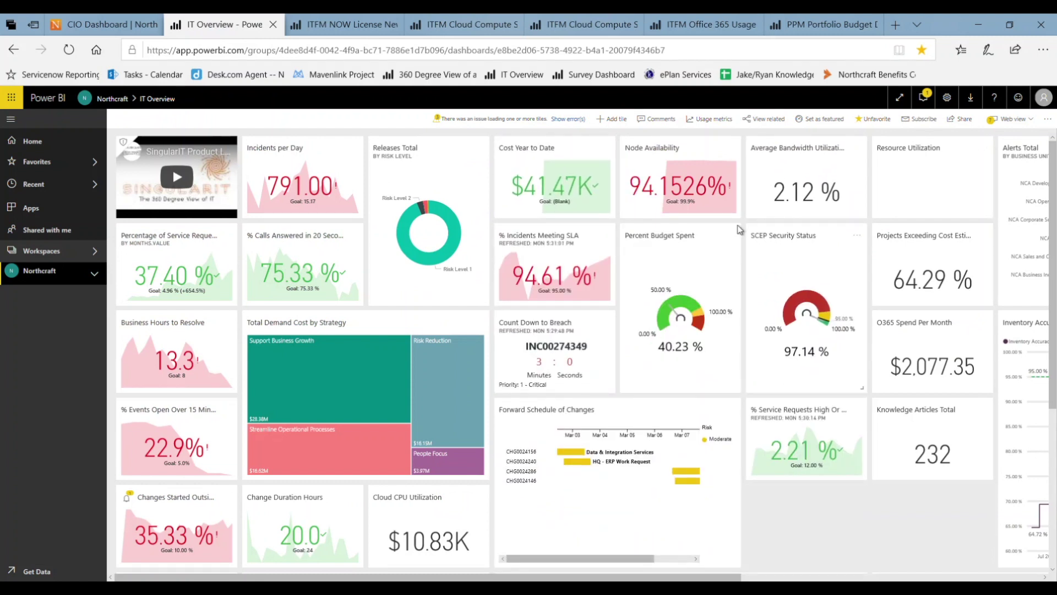
pyautogui.moveTo(804, 242); pyautogui.dragTo(567, 256)
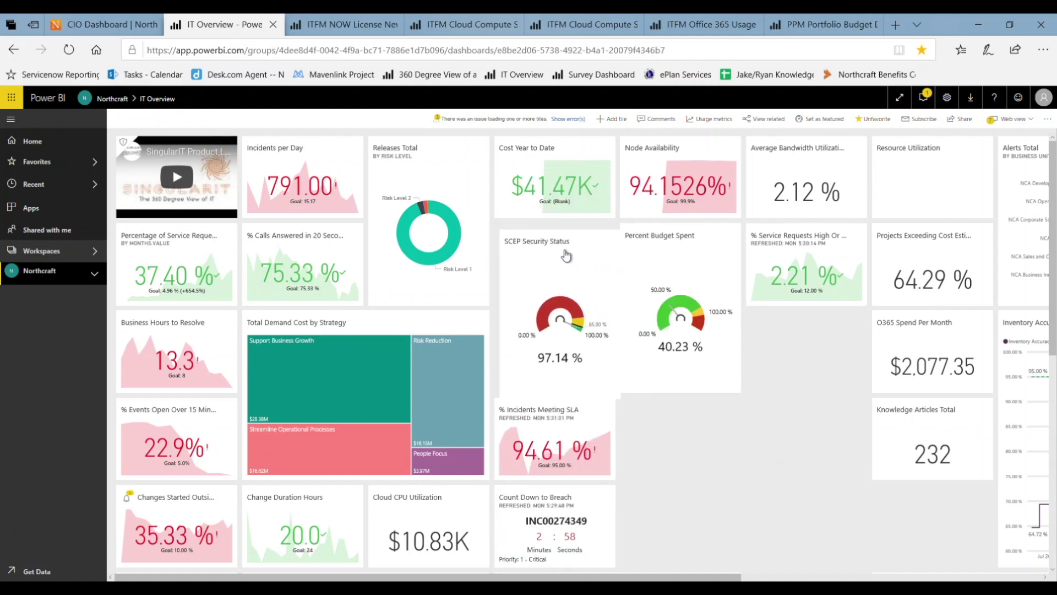
pyautogui.moveTo(940, 342); pyautogui.dragTo(664, 442)
pyautogui.moveTo(1029, 385); pyautogui.dragTo(780, 383)
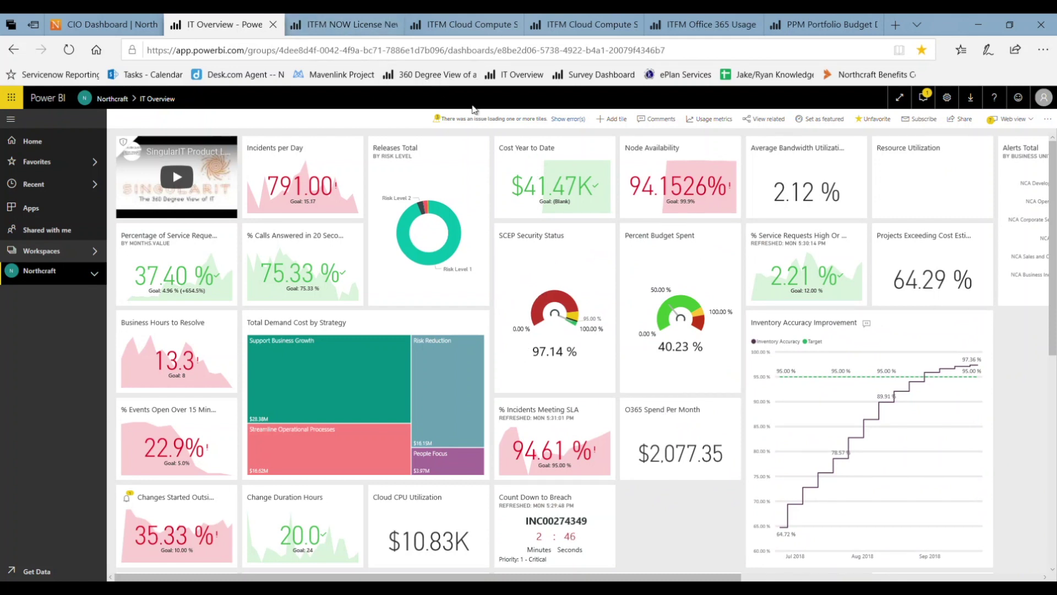
pyautogui.click(543, 163)
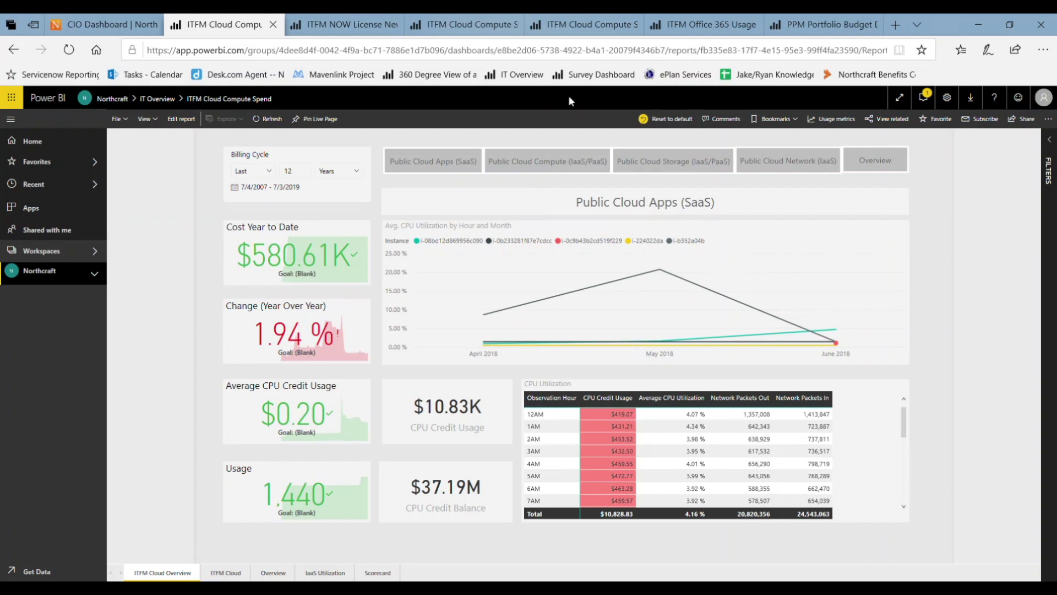
pyautogui.click(428, 158)
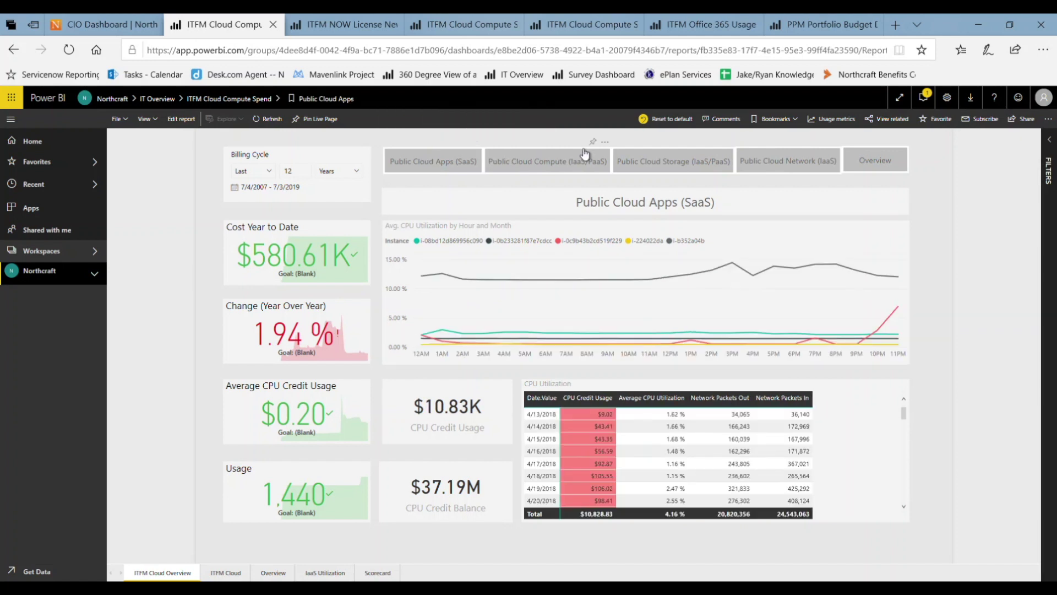
pyautogui.click(656, 164)
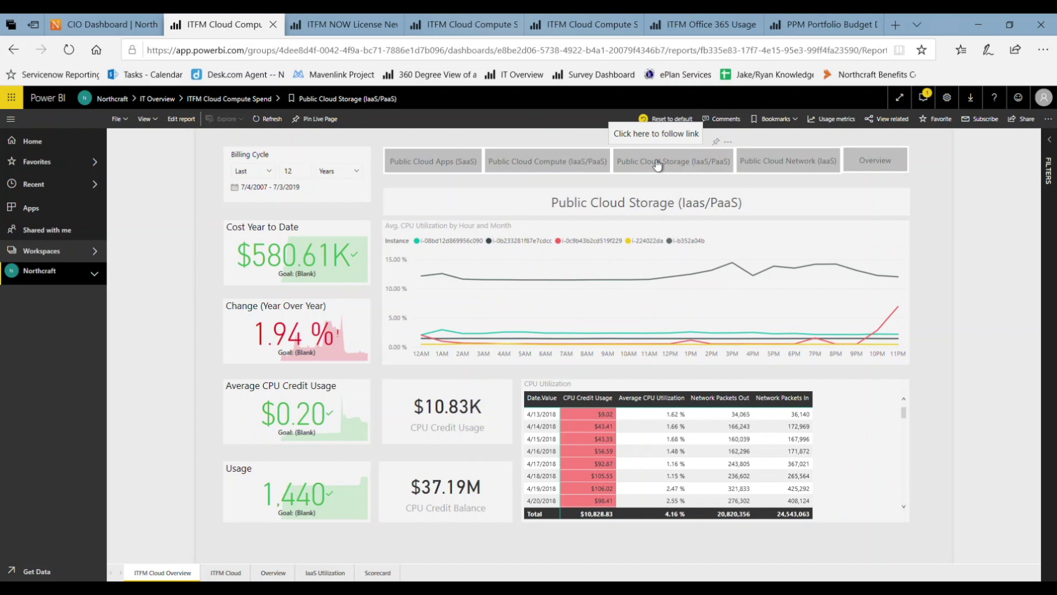
pyautogui.click(519, 164)
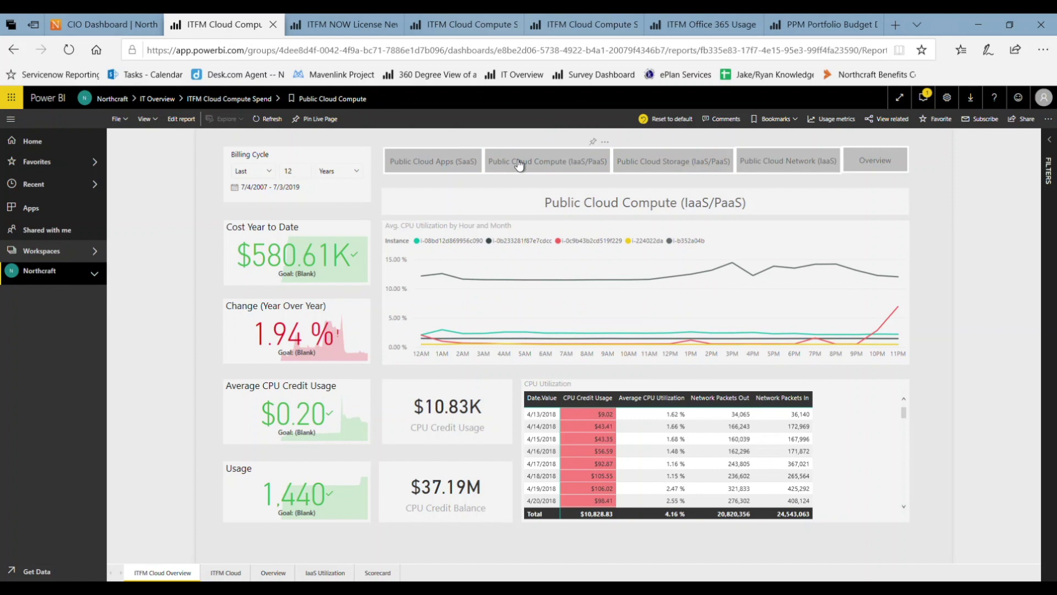
pyautogui.click(519, 165)
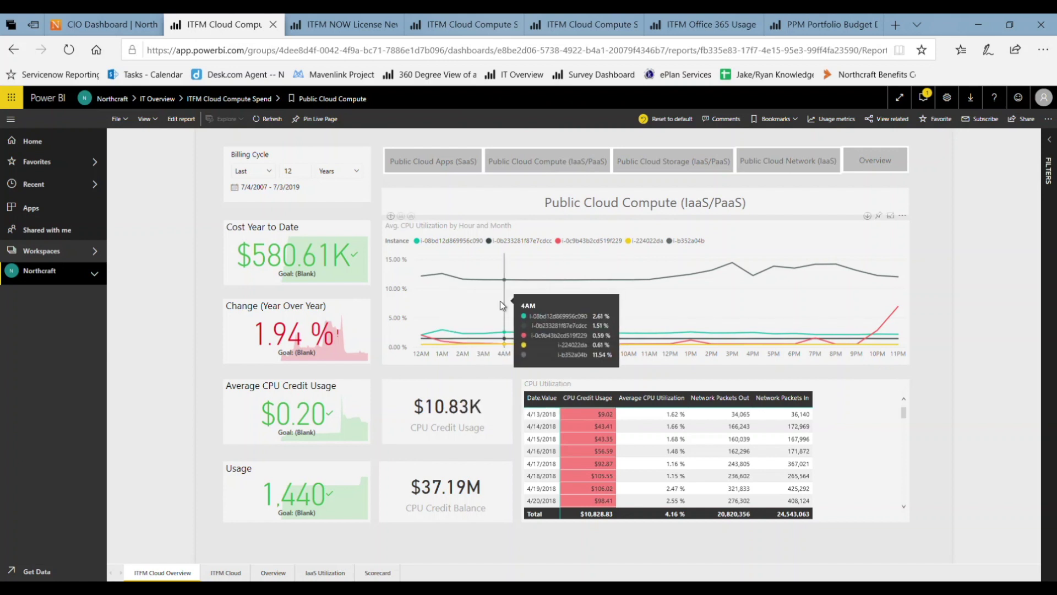
pyautogui.rightClick(548, 441)
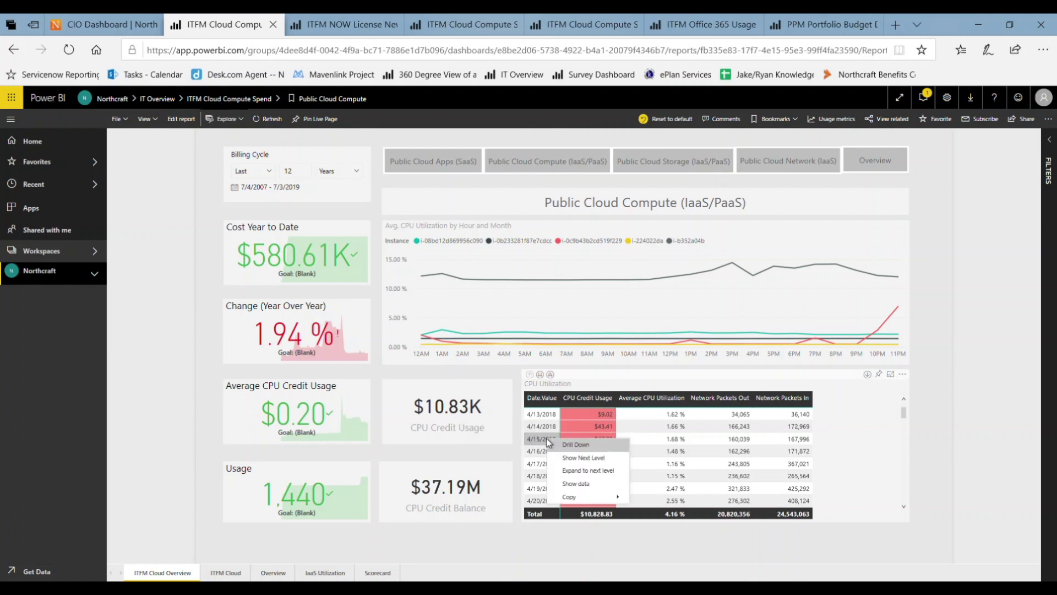
# Step: List CPU utilization by instance and drill into instance i-0b233281f87e7cdc's hourly data
pyautogui.click(584, 458)
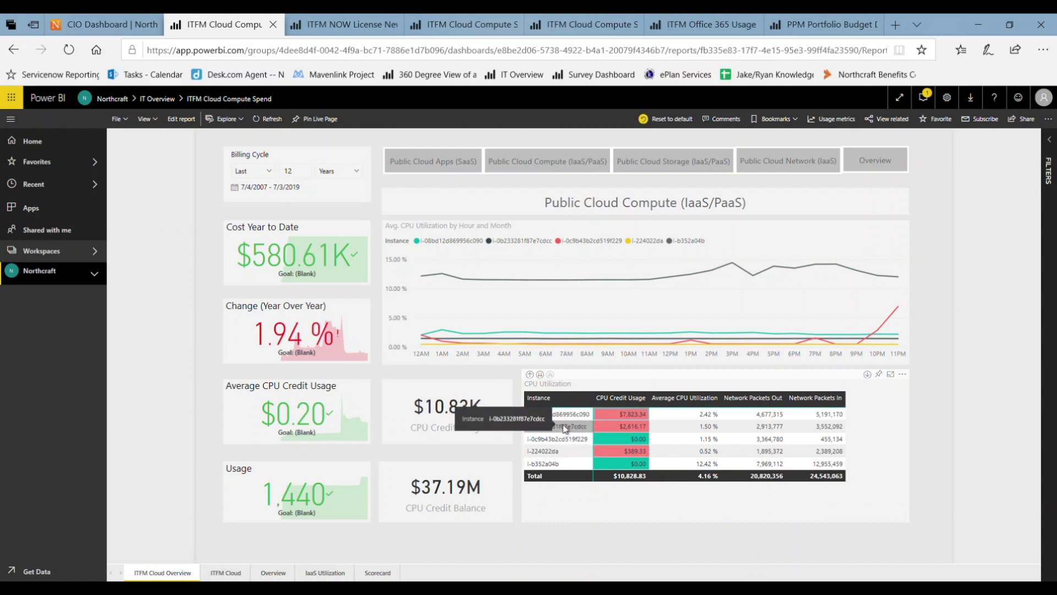
pyautogui.rightClick(564, 429)
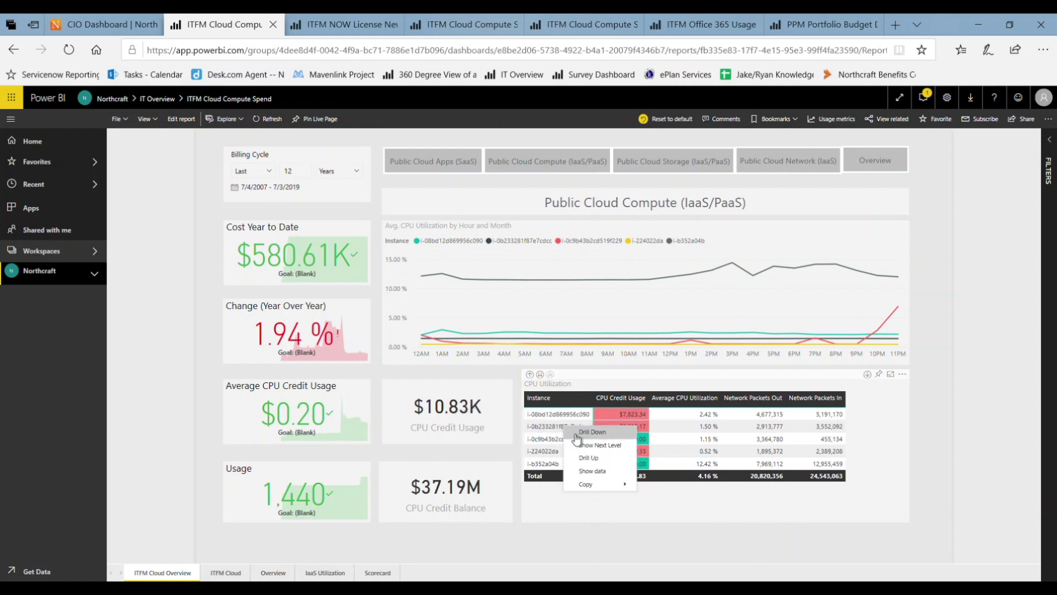
pyautogui.click(585, 435)
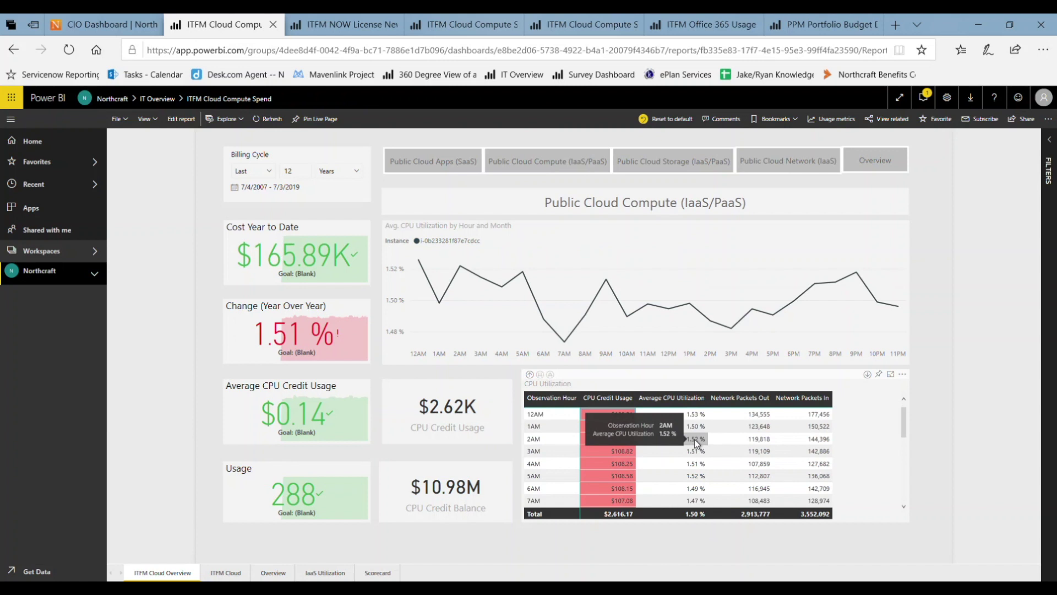
# Step: Edit the report, expanding the Cloud - Billing and Cloud - Operations fields, then return to ITFM NOW License
pyautogui.click(181, 119)
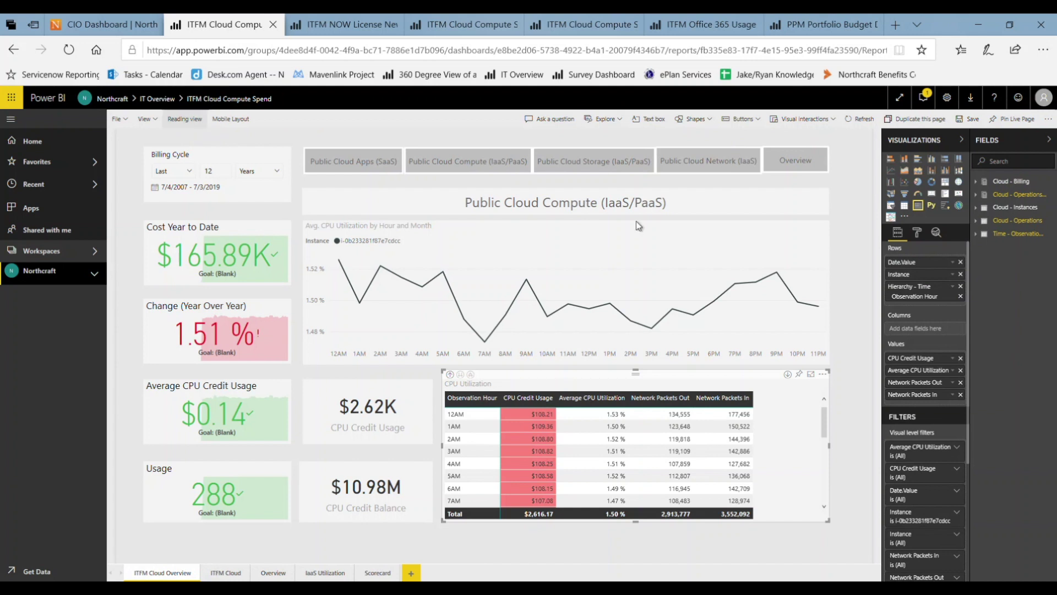
pyautogui.click(977, 182)
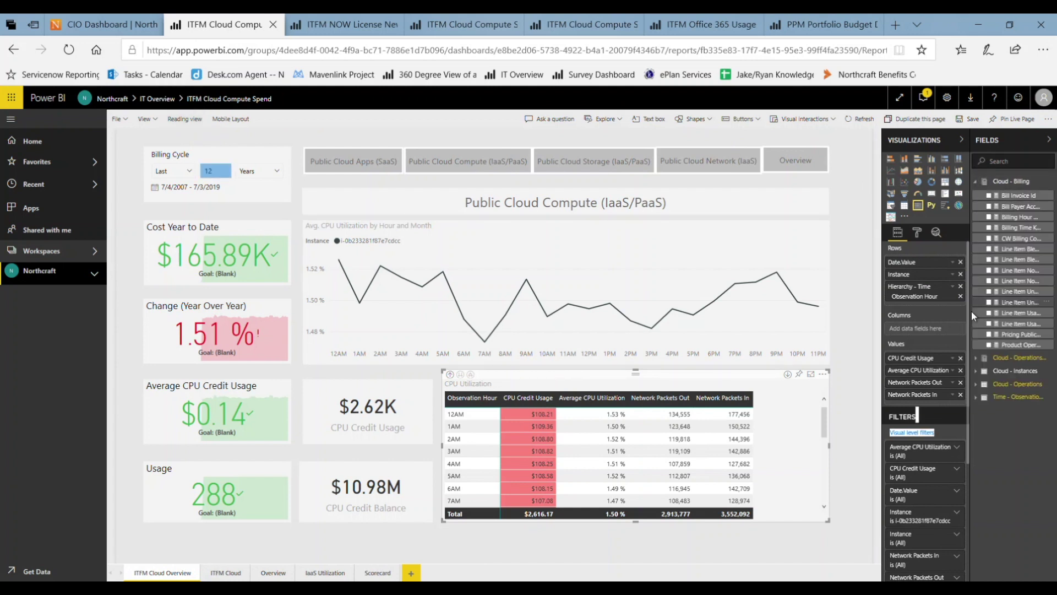
pyautogui.click(976, 358)
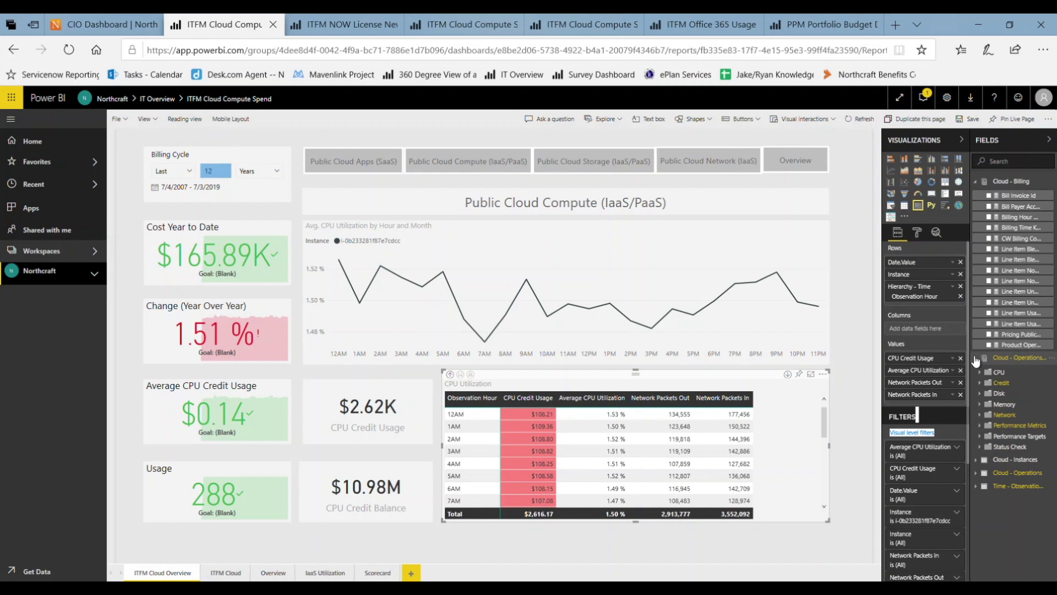
pyautogui.click(335, 25)
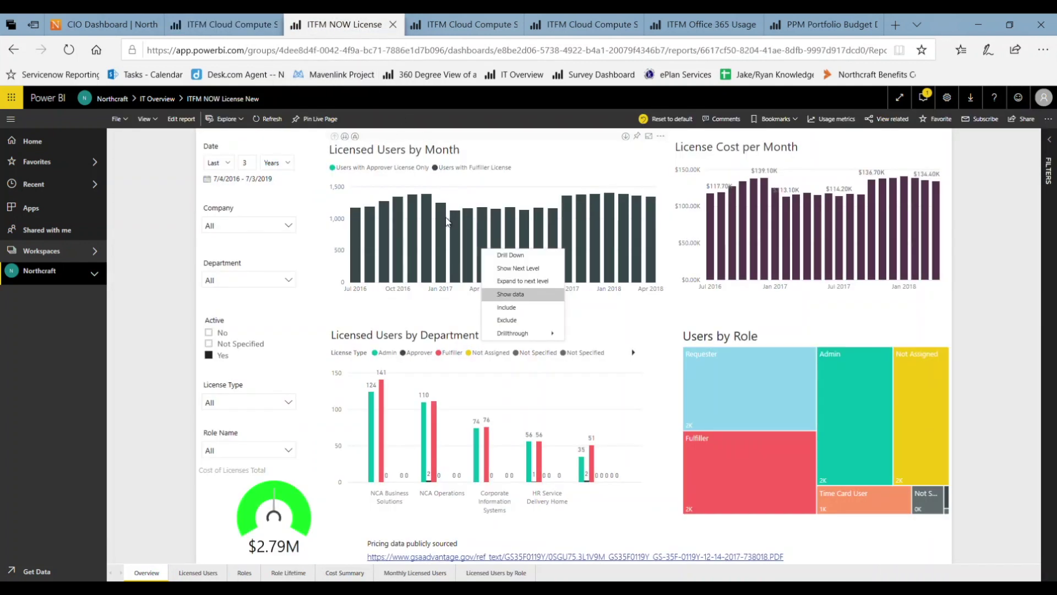
# Step: Open the ITFM Office 365 Usage Stats report
pyautogui.moveTo(458, 234)
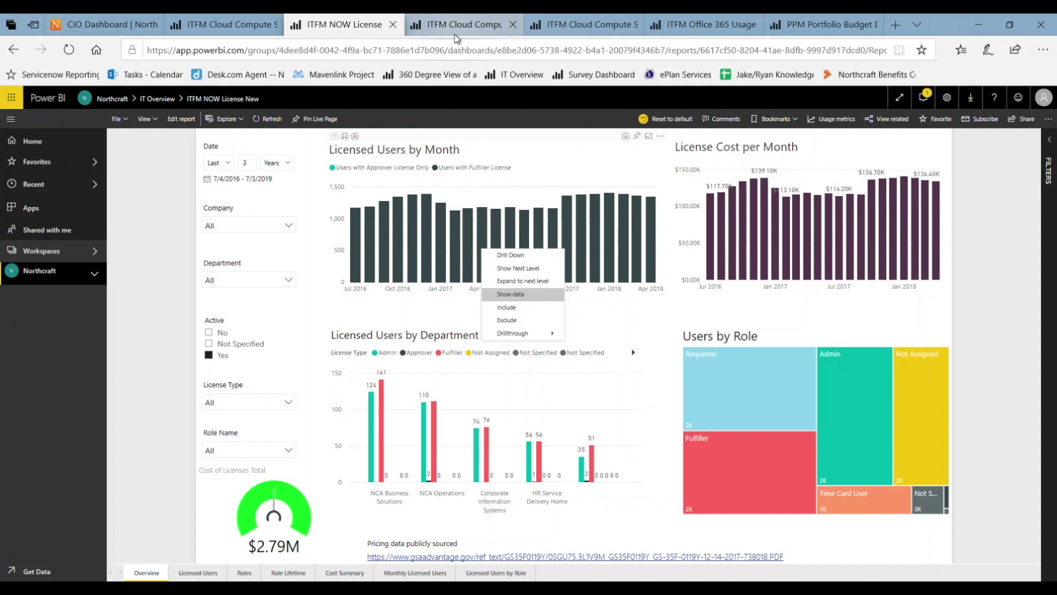
pyautogui.moveTo(455, 34)
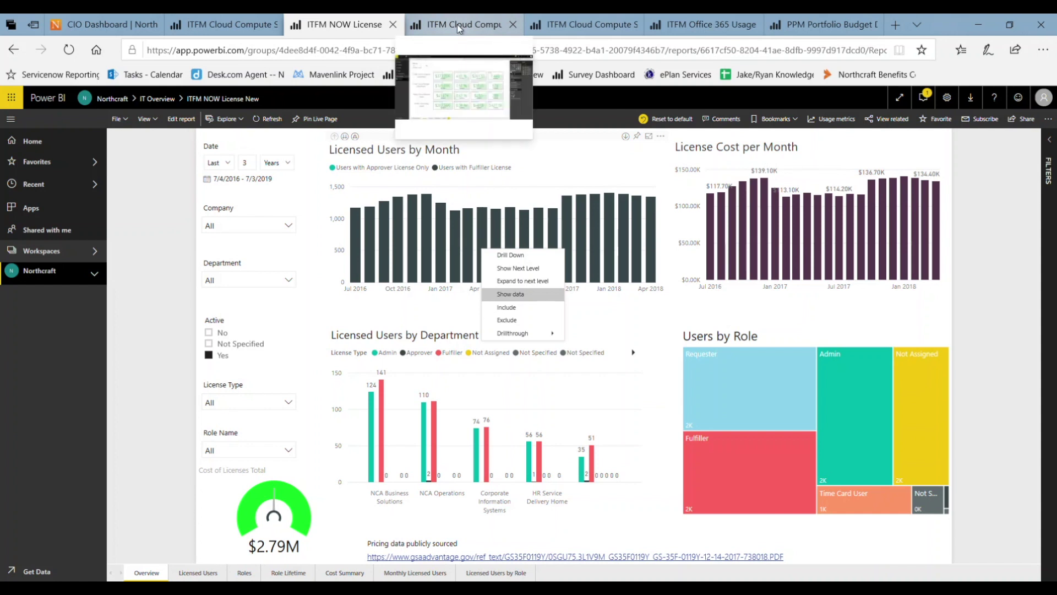
pyautogui.click(697, 28)
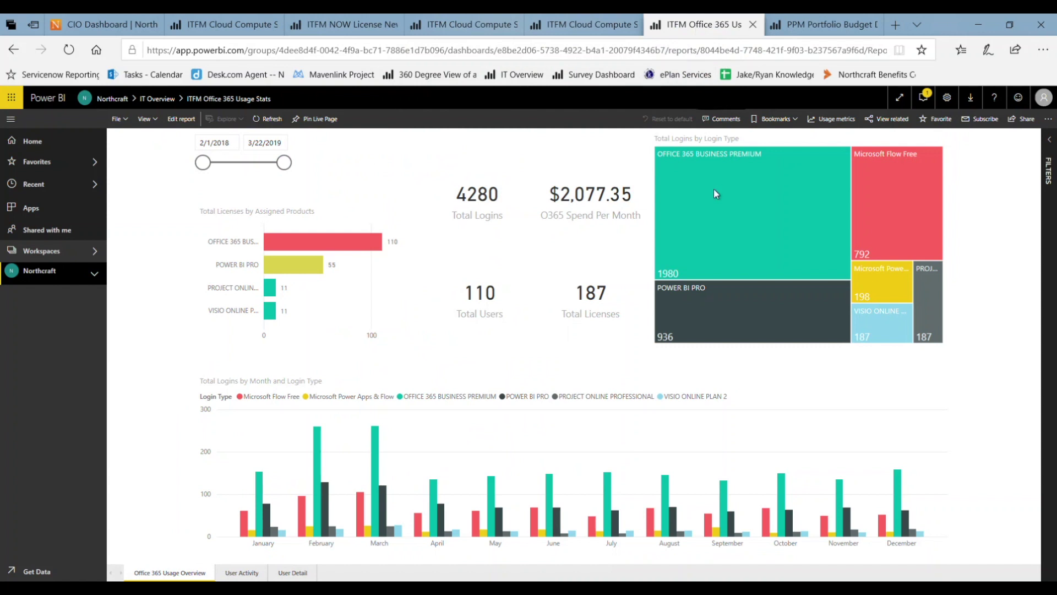
# Step: Point to Drillthrough > User Detail on the Office 365 Business Premium treemap tile
pyautogui.moveTo(719, 195)
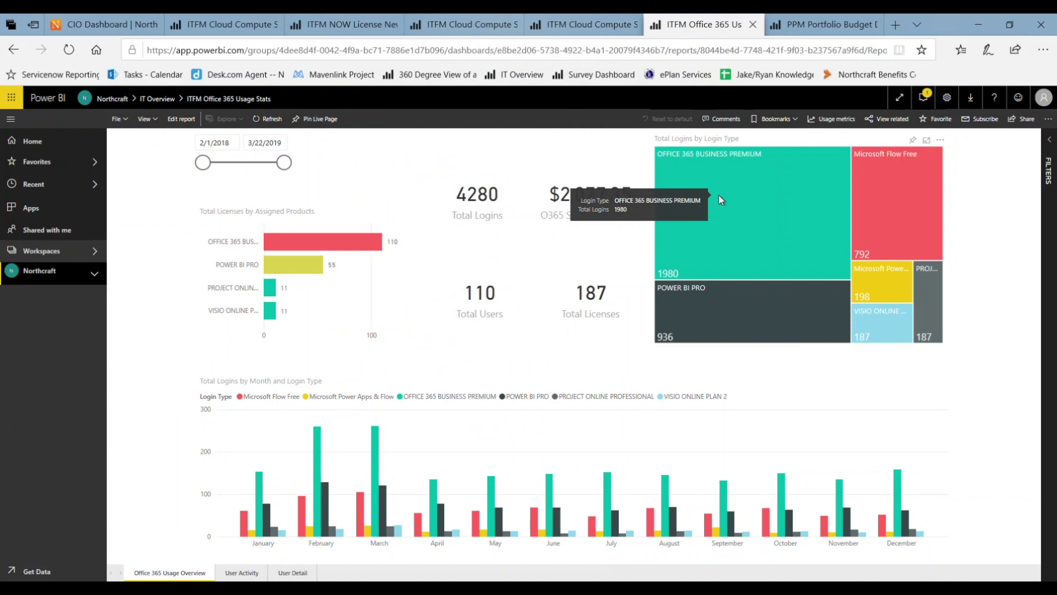
pyautogui.rightClick(718, 195)
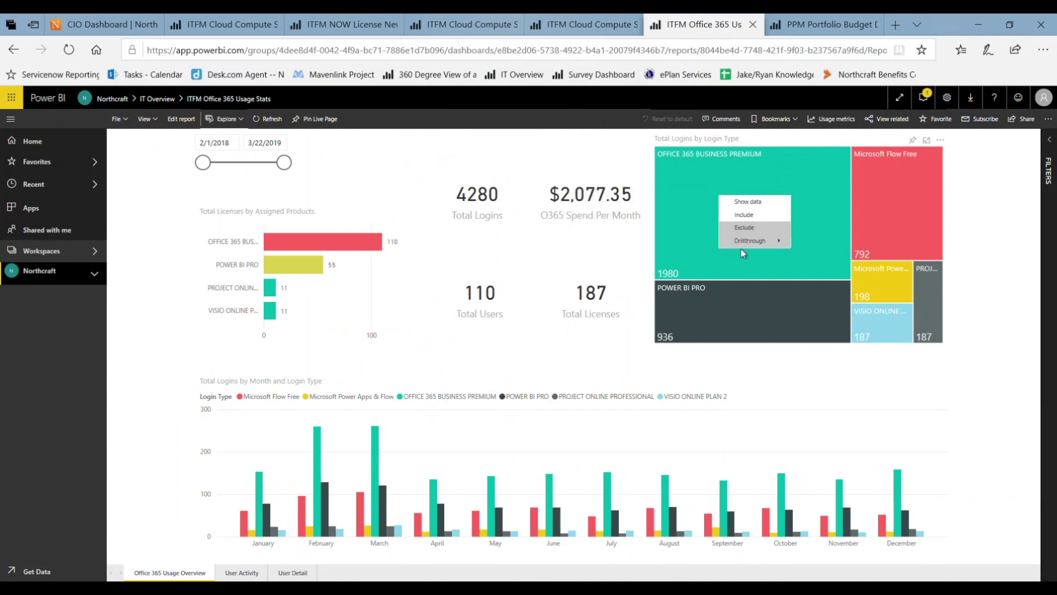
pyautogui.moveTo(756, 248)
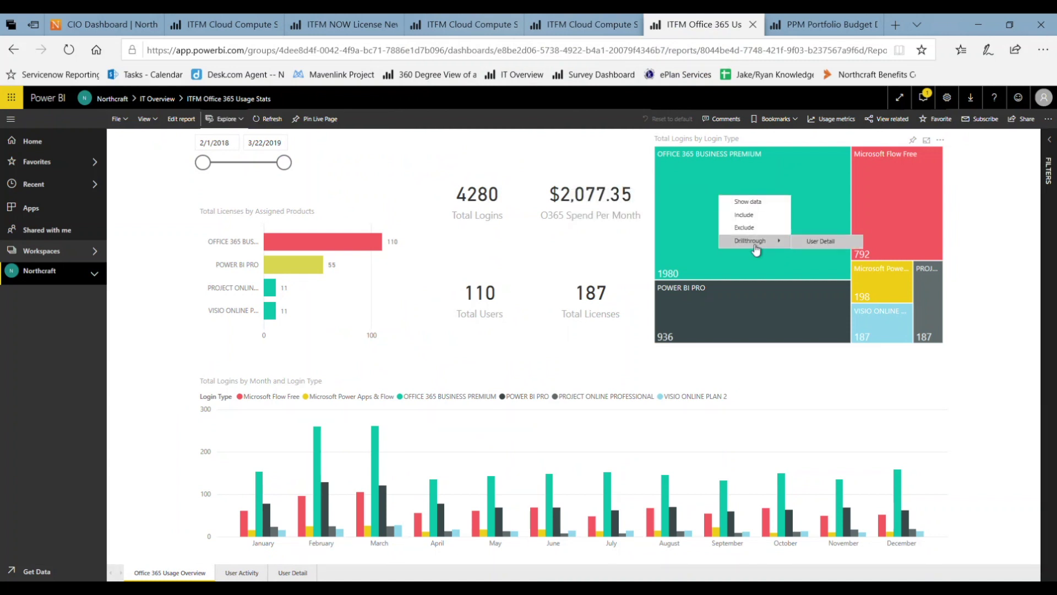
# Step: Drill through to Office 365 Business Premium user details, then open the PPM Portfolio Budget Detail report
pyautogui.click(820, 246)
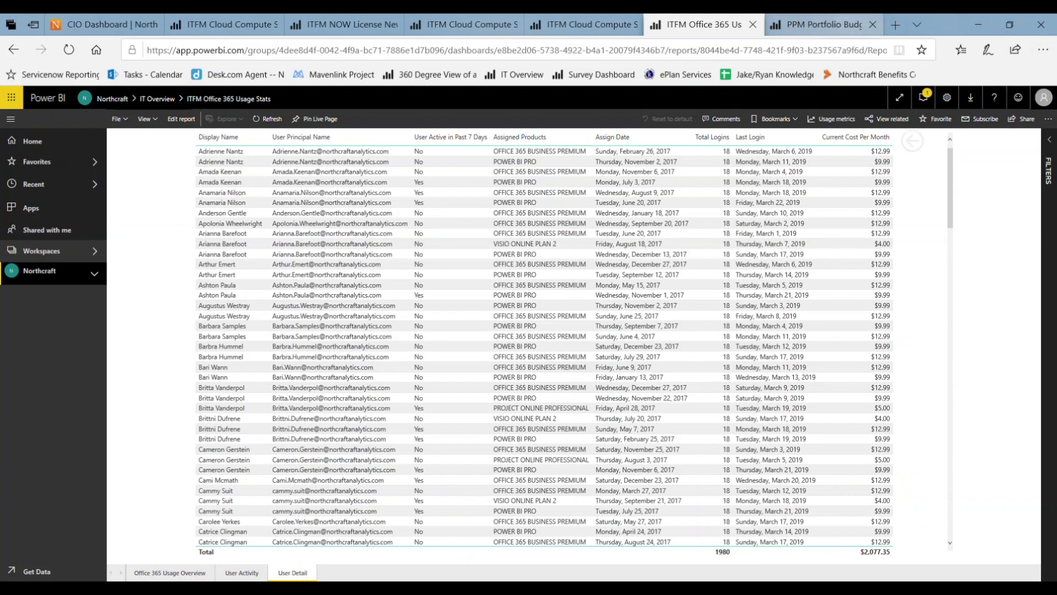
pyautogui.click(831, 26)
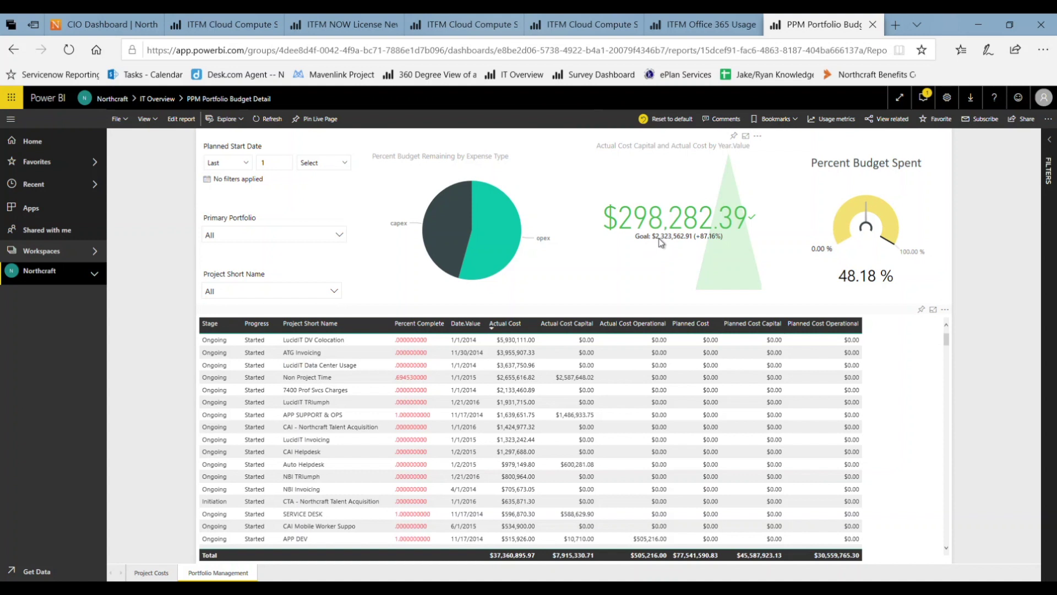
# Step: Switch to the ITFM NOW License report, then back to the Public Cloud Compute page
pyautogui.click(321, 26)
pyautogui.click(221, 24)
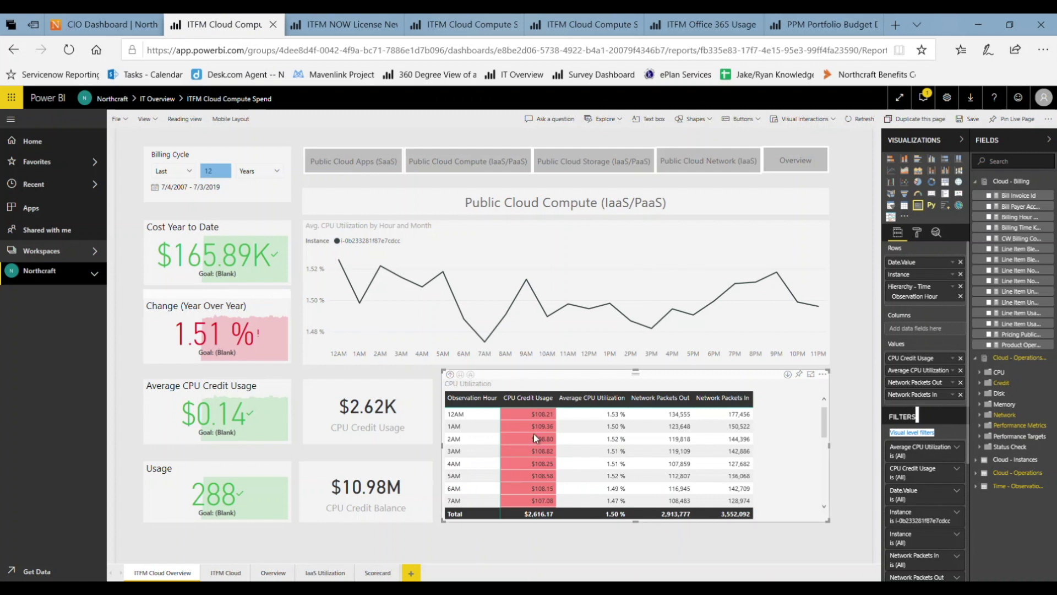
# Step: Drill the CPU Utilization table up from hourly rows to daily rows across all instances ($10,828.83, 4.16%)
pyautogui.moveTo(524, 428)
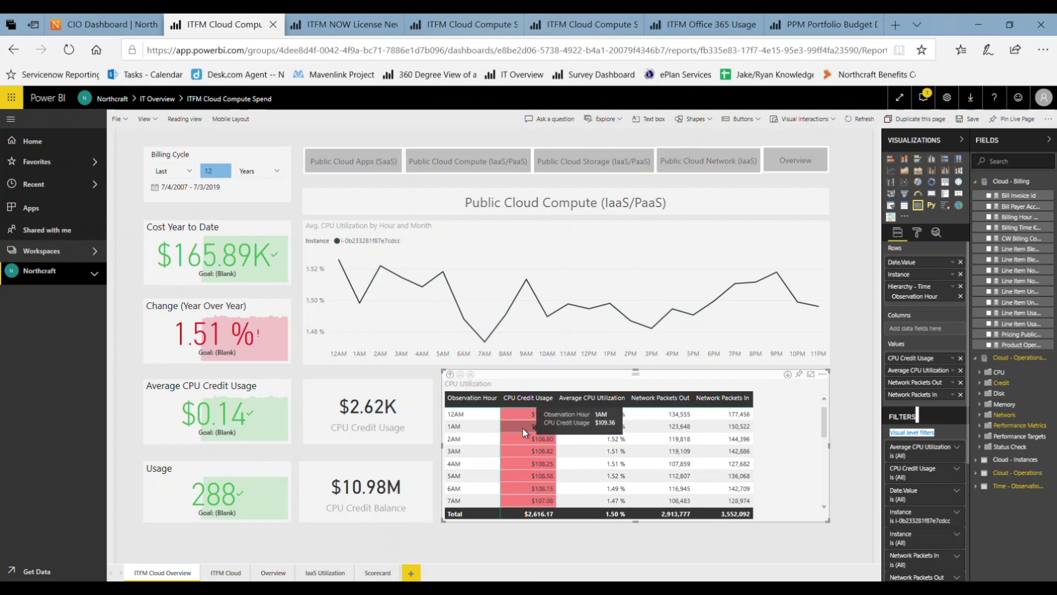
pyautogui.rightClick(523, 428)
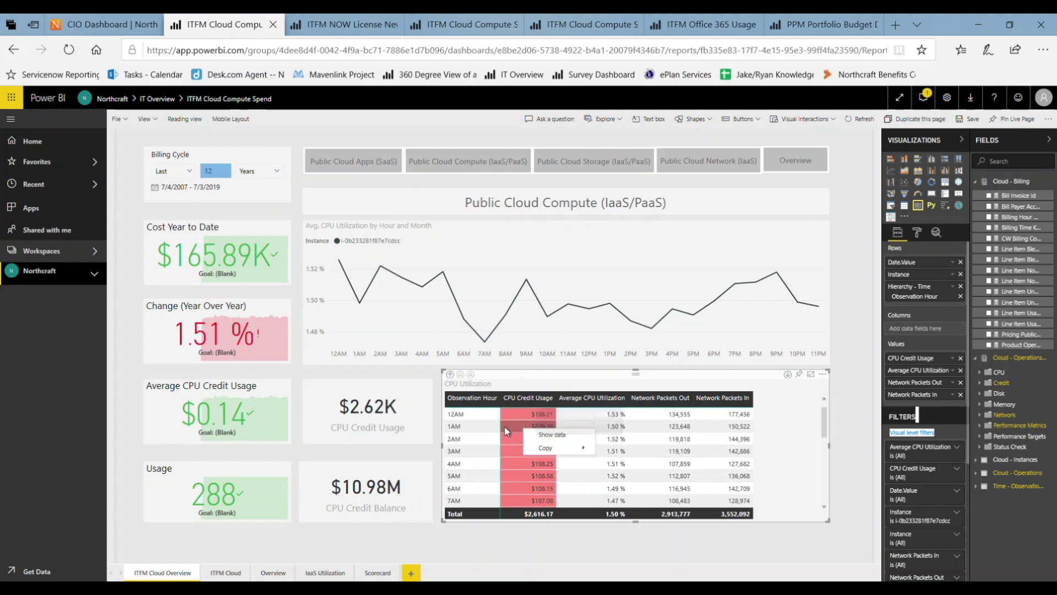
pyautogui.rightClick(473, 414)
pyautogui.rightClick(474, 414)
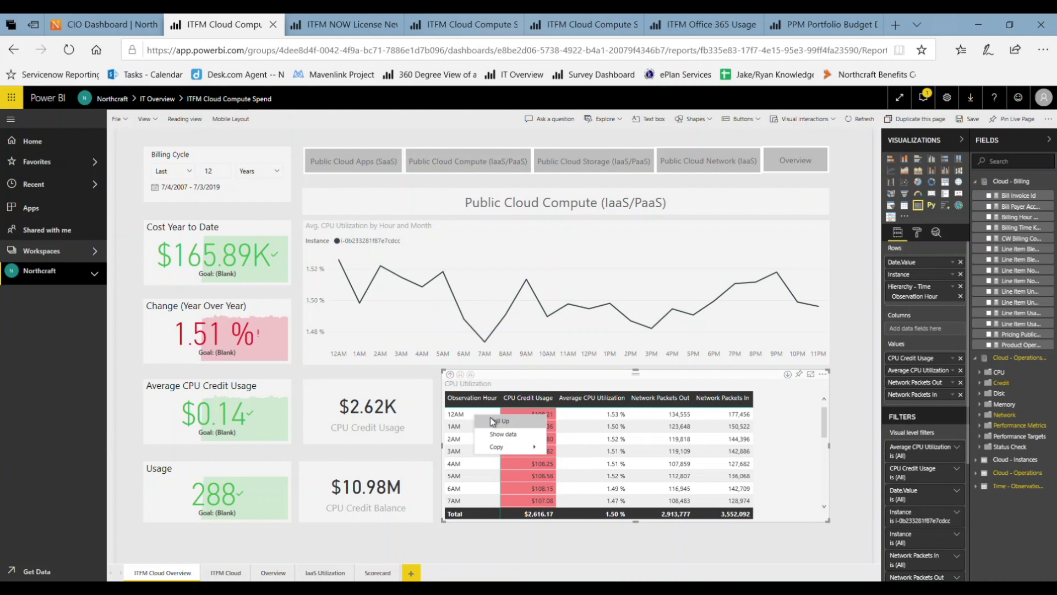
pyautogui.click(492, 421)
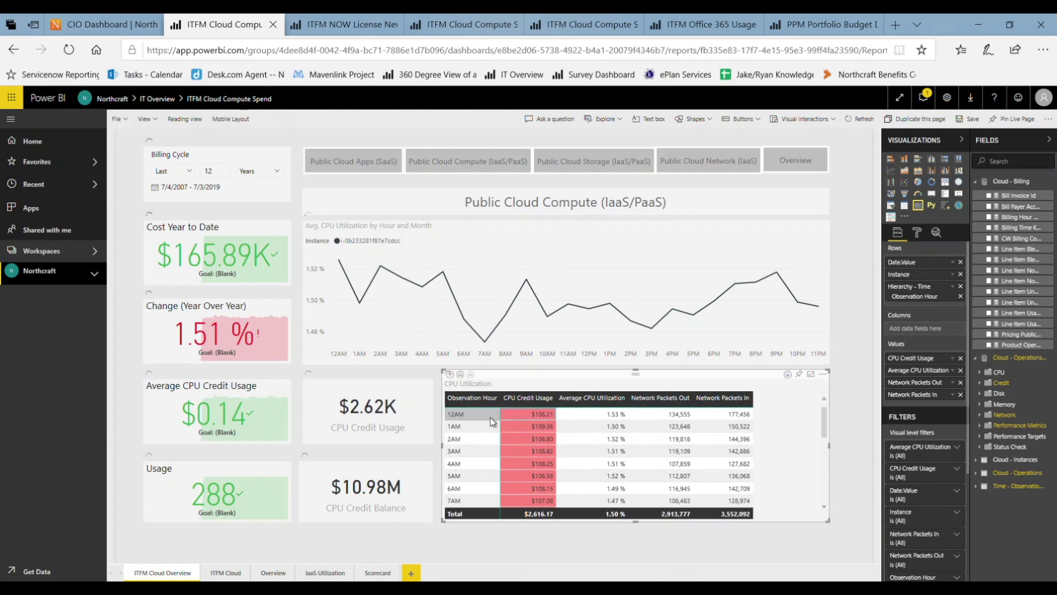
pyautogui.rightClick(492, 422)
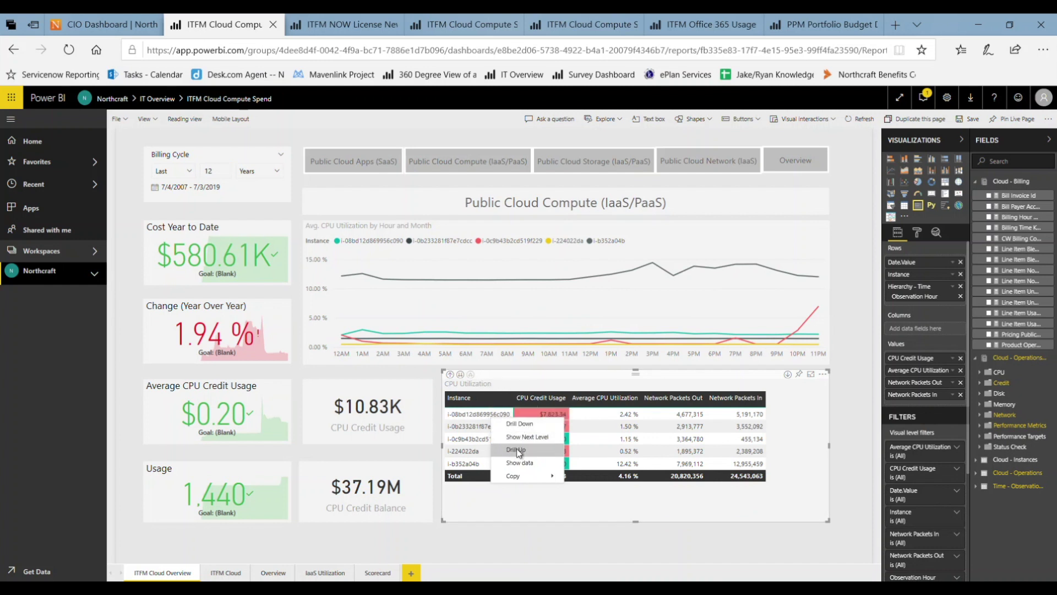
pyautogui.click(517, 449)
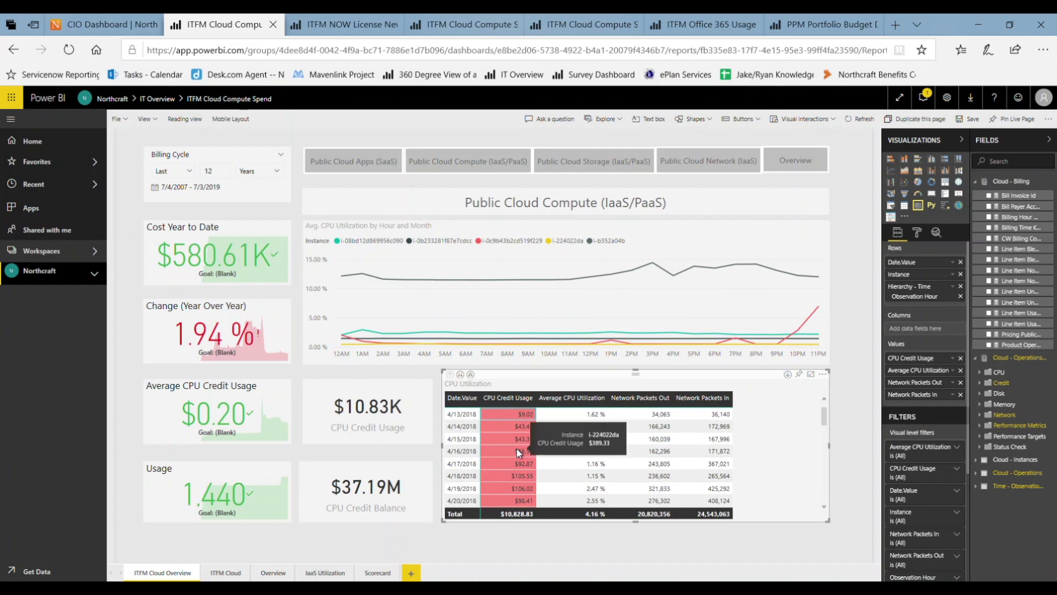